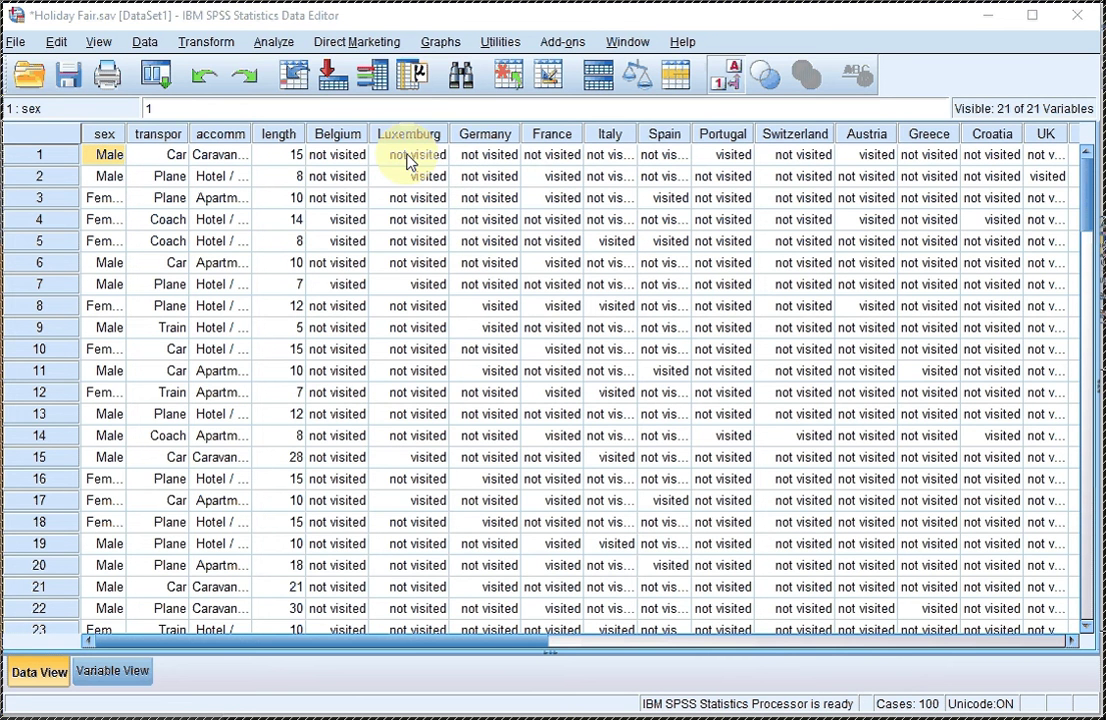
# - Open the Analyze > Reports menu for the Holiday Fair dataset
pyautogui.click(273, 44)
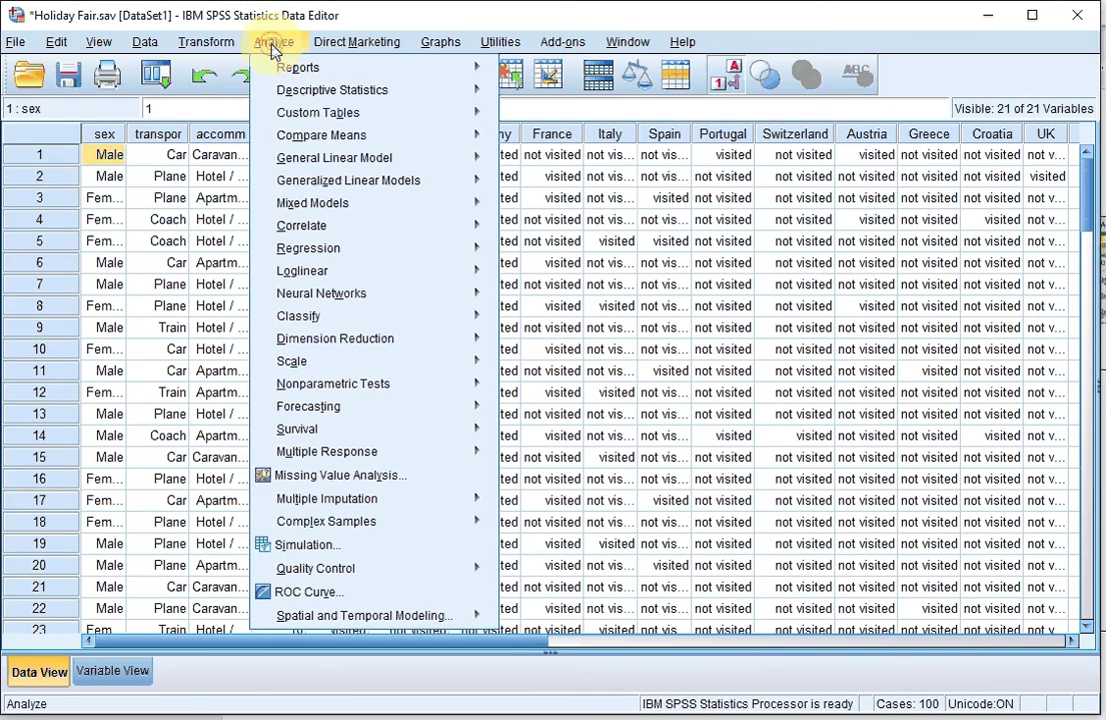
pyautogui.moveTo(297, 73)
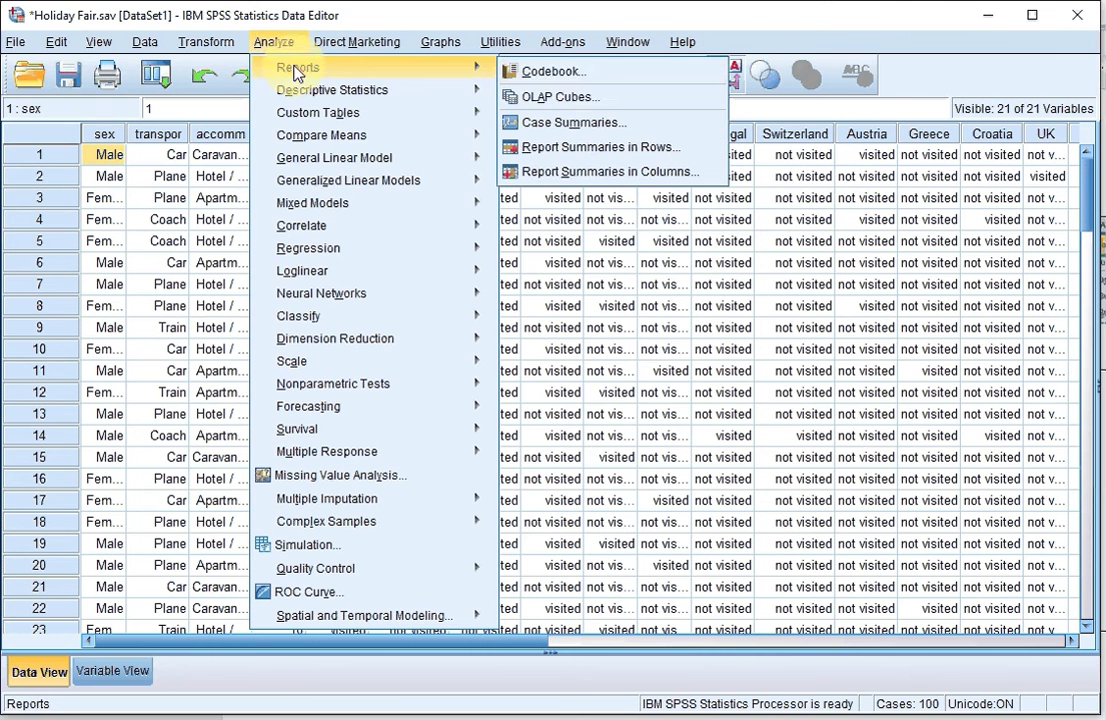
# - Open the Codebook dialog and add all 21 variables, sex through Hungary, as Codebook Variables
pyautogui.click(588, 86)
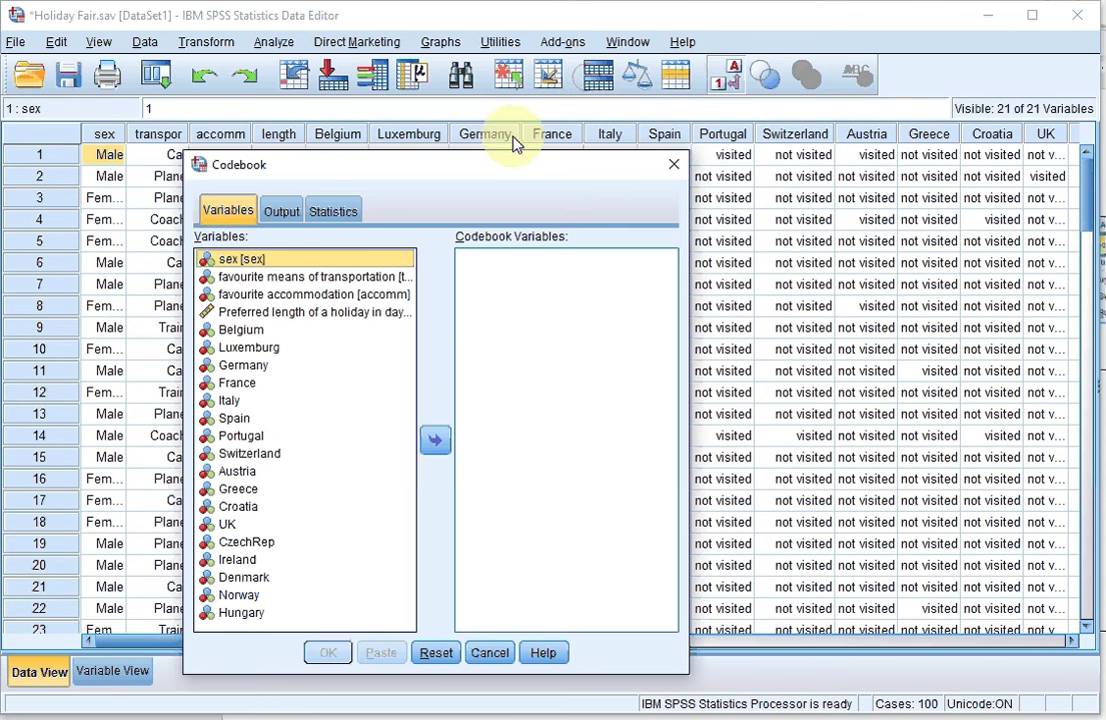
pyautogui.moveTo(480, 165); pyautogui.dragTo(492, 103)
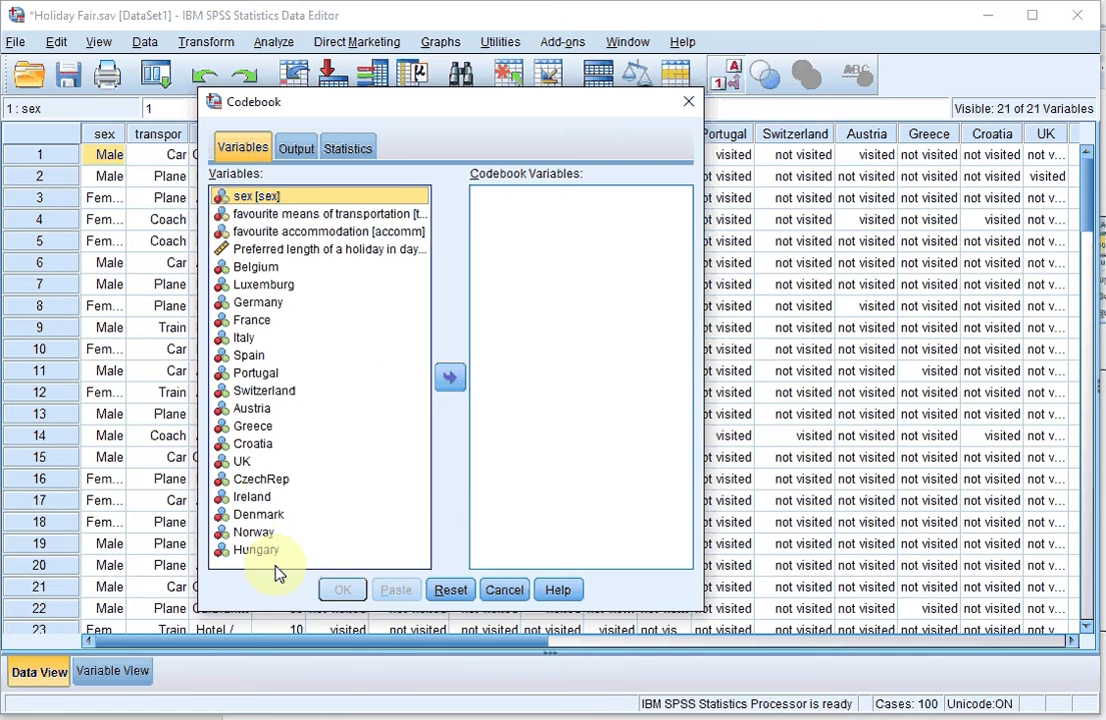
pyautogui.keyDown('shift'); pyautogui.click(254, 550); pyautogui.keyUp('shift')
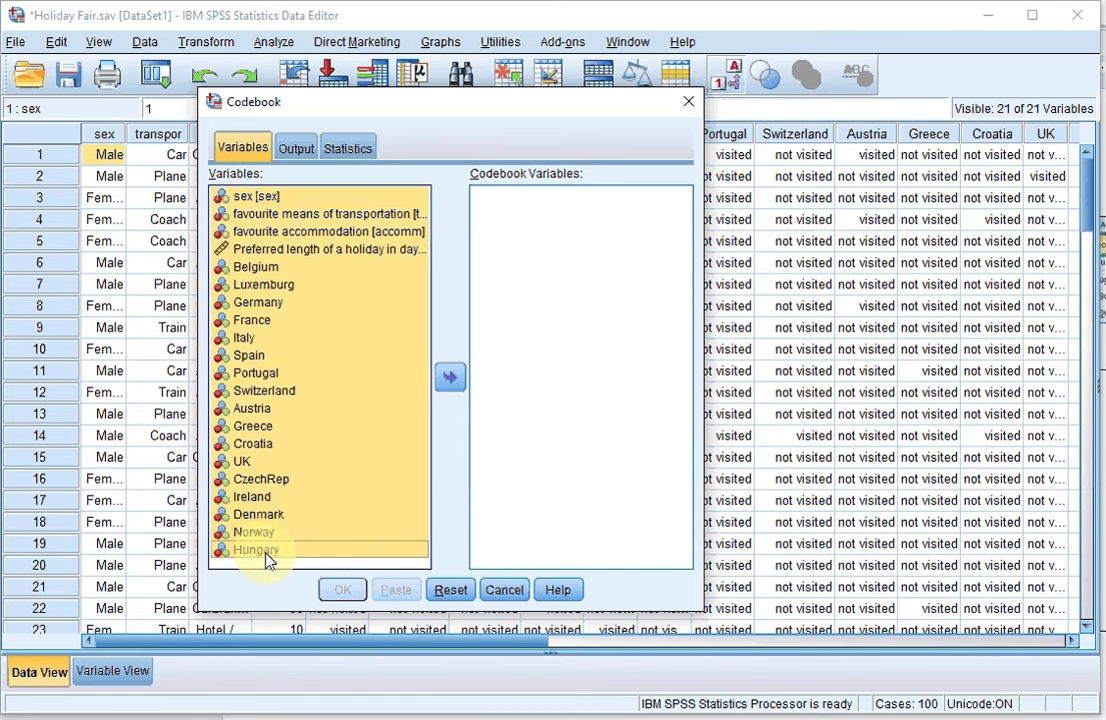
pyautogui.click(449, 378)
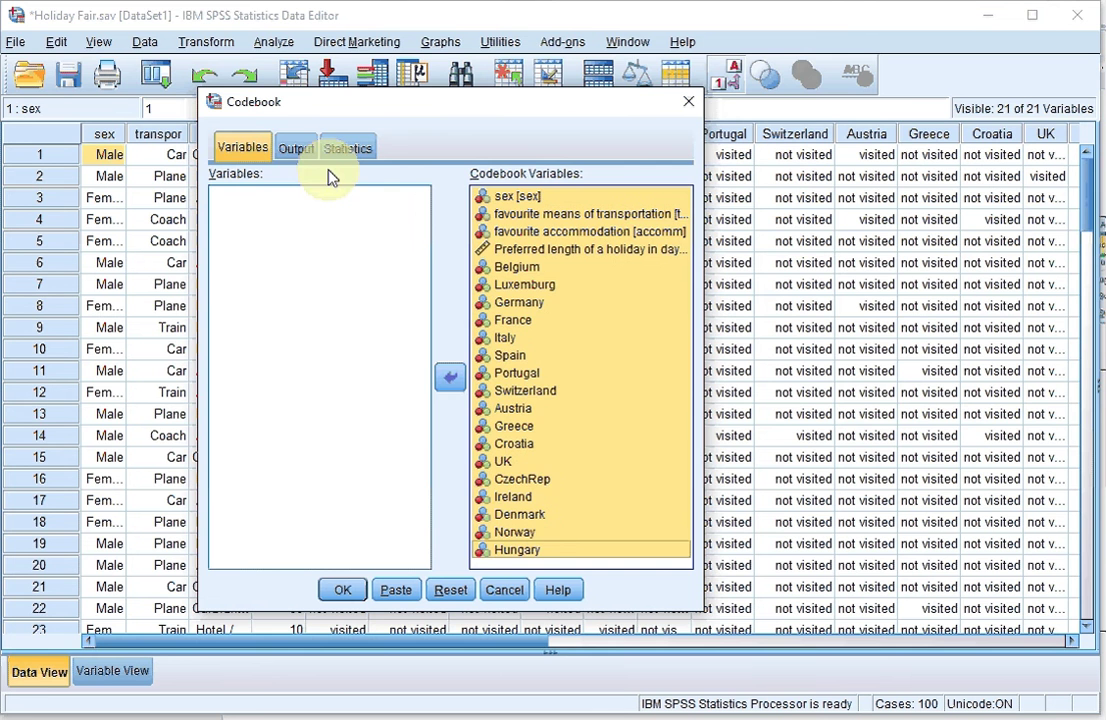
# - Uncheck Format and Custom attributes on the Output tab, keeping Position, Label, Type and Value labels
pyautogui.click(298, 150)
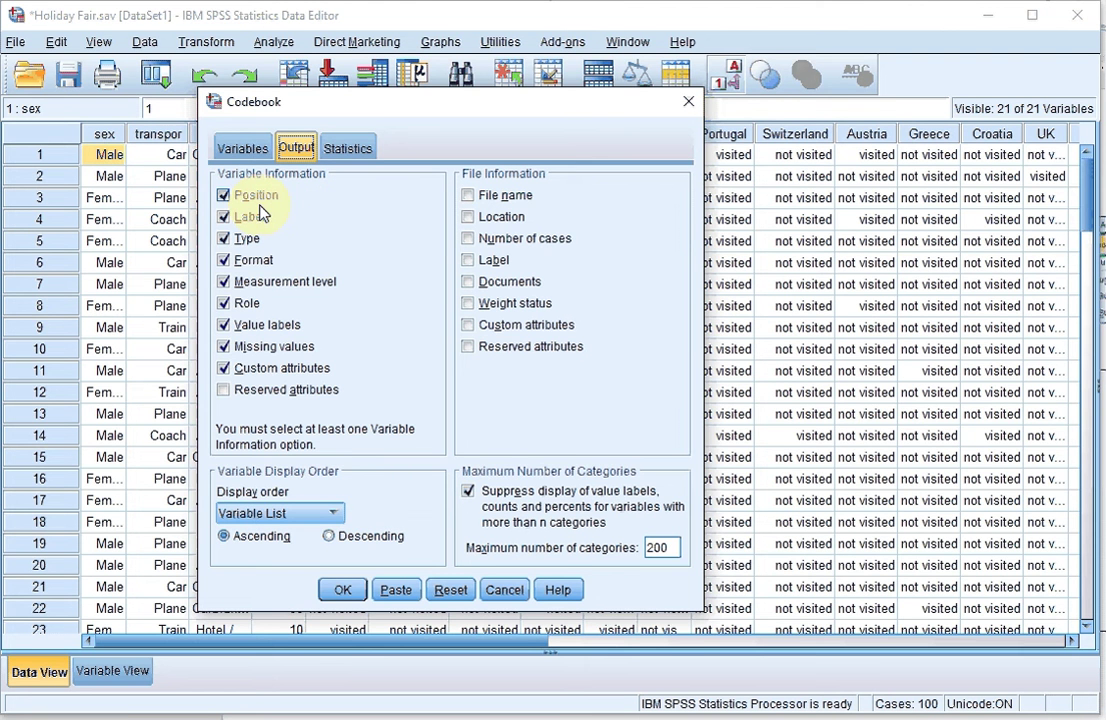
pyautogui.click(250, 261)
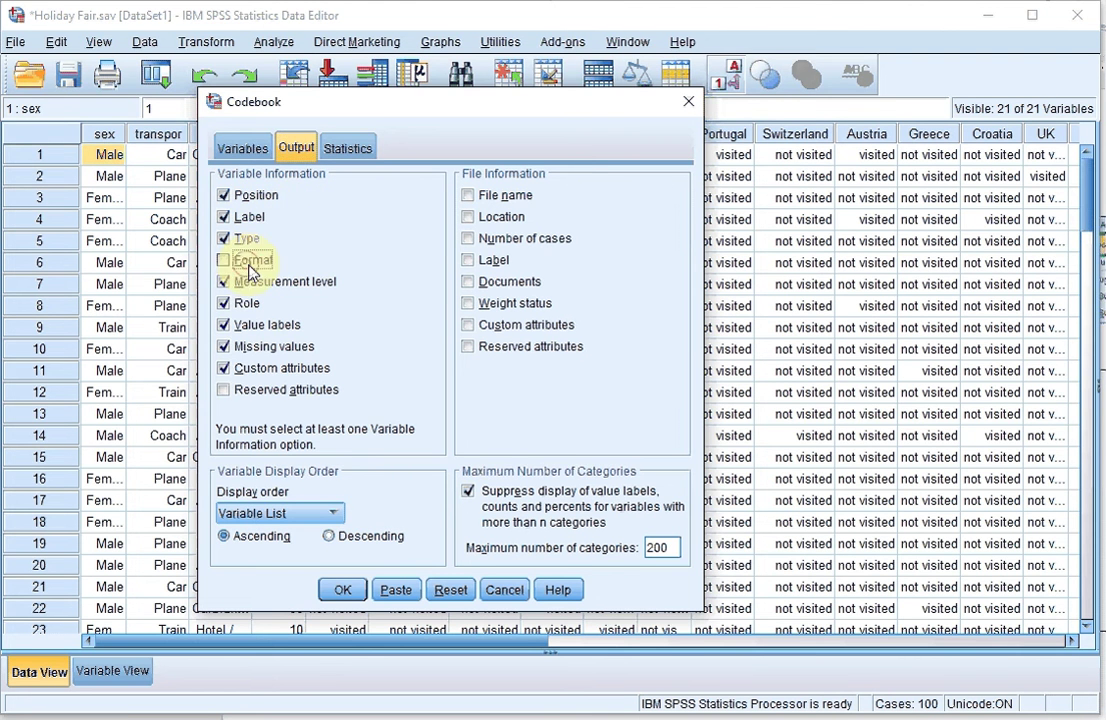
pyautogui.click(274, 370)
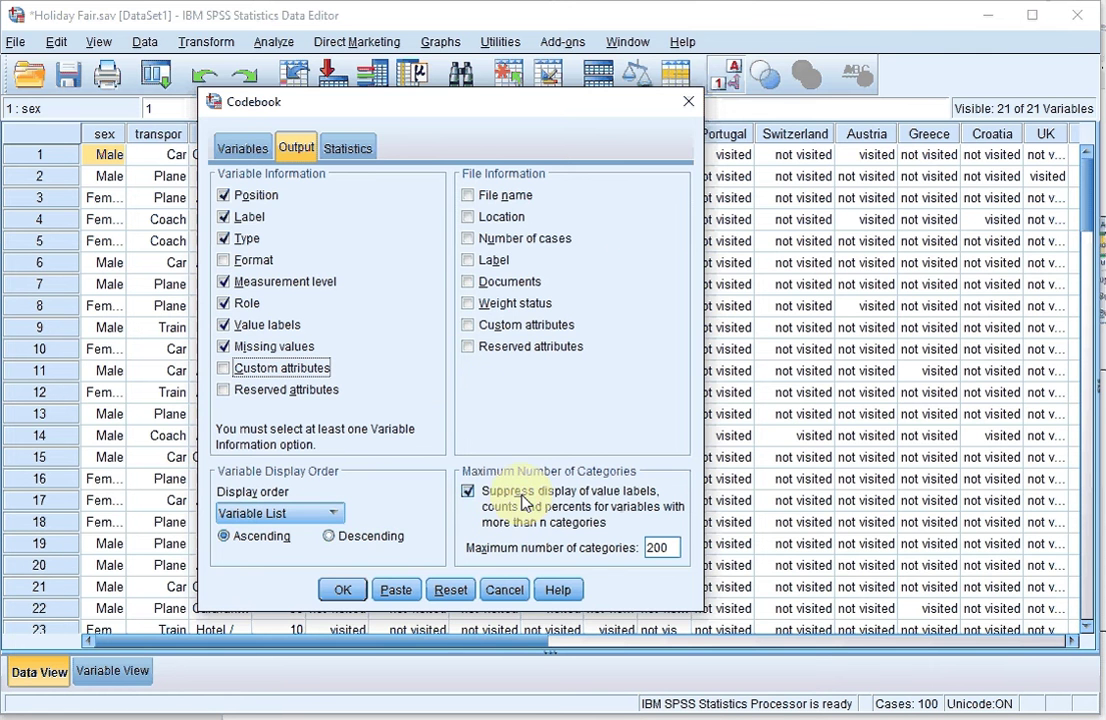
pyautogui.click(487, 482)
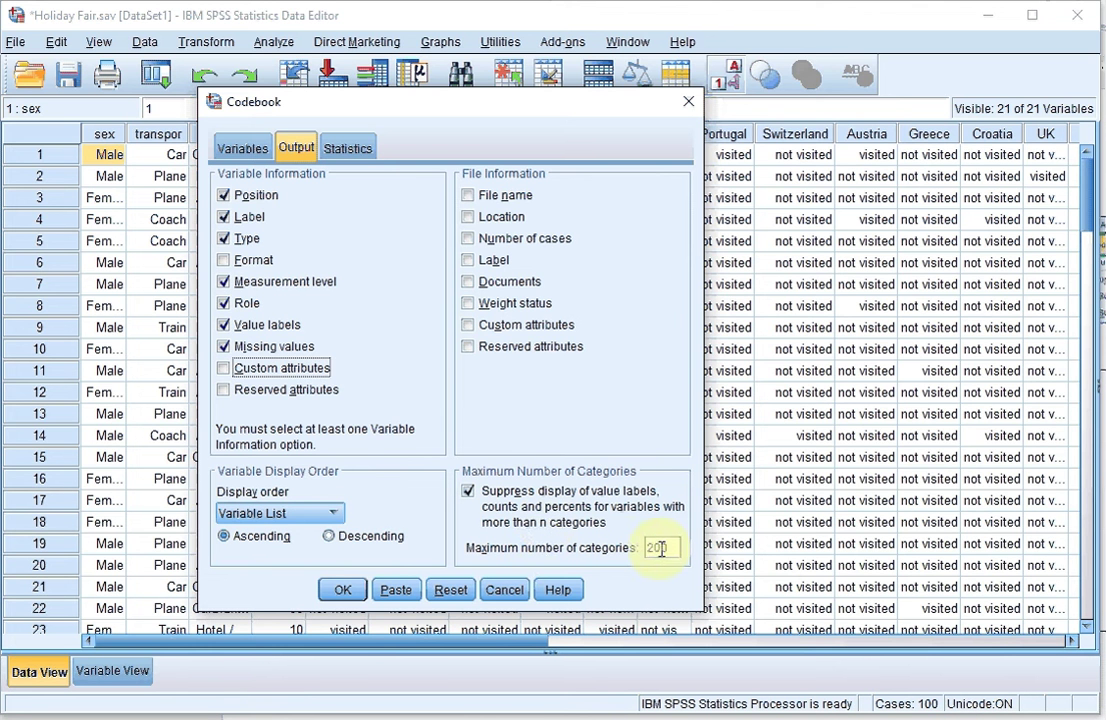
# - Clear Counts, Percent, Mean, Standard deviation and Quartiles, then run the Codebook
pyautogui.click(356, 150)
pyautogui.click(240, 193)
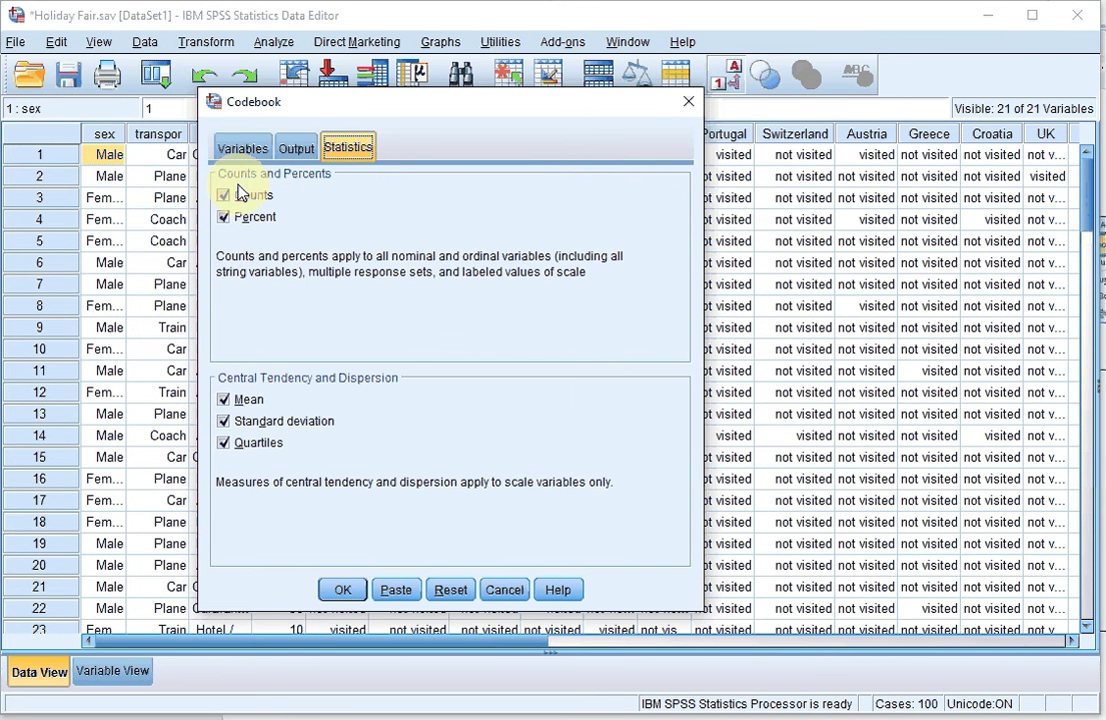
pyautogui.click(249, 220)
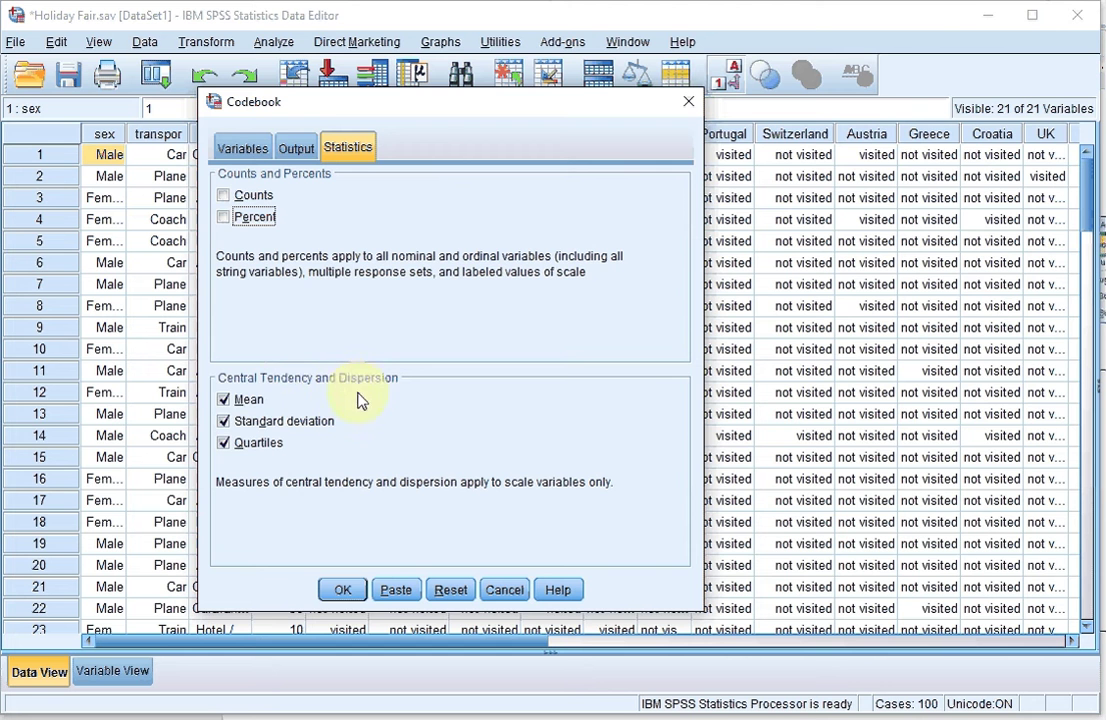
pyautogui.click(240, 400)
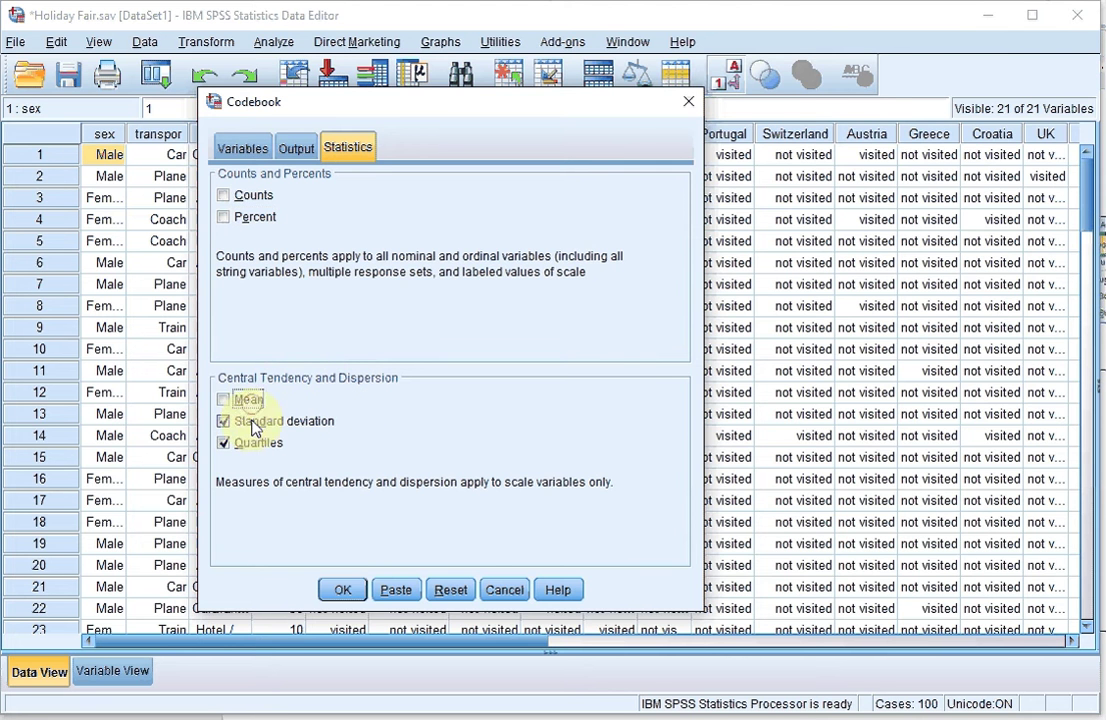
pyautogui.click(232, 422)
pyautogui.click(252, 446)
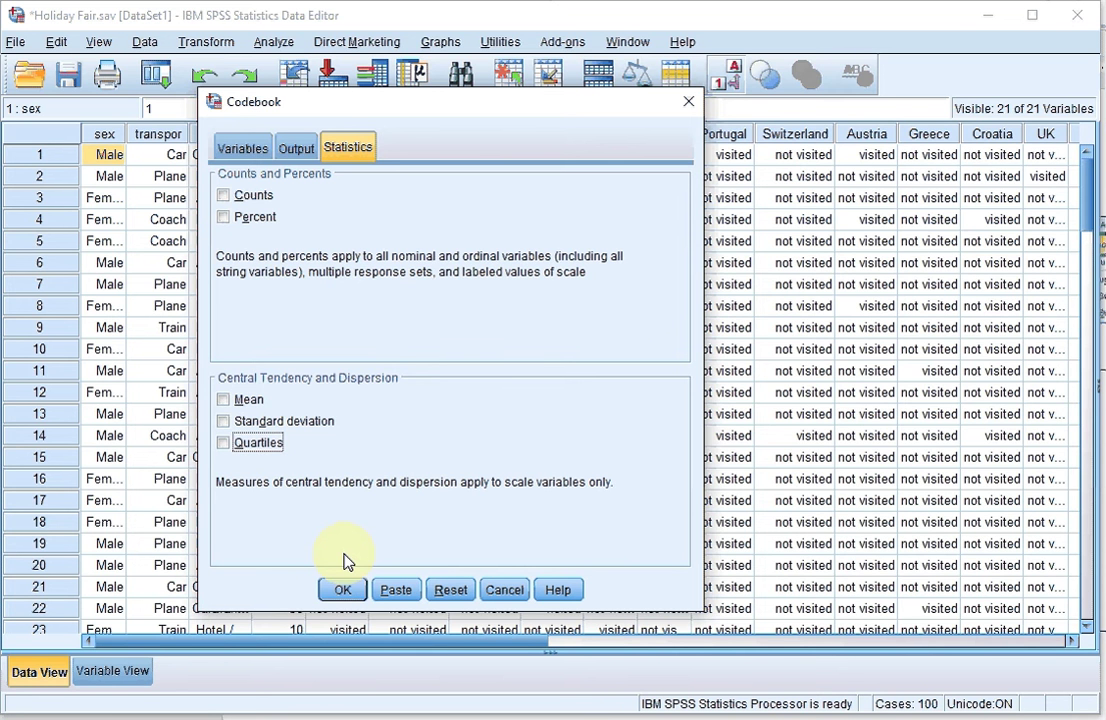
pyautogui.click(345, 591)
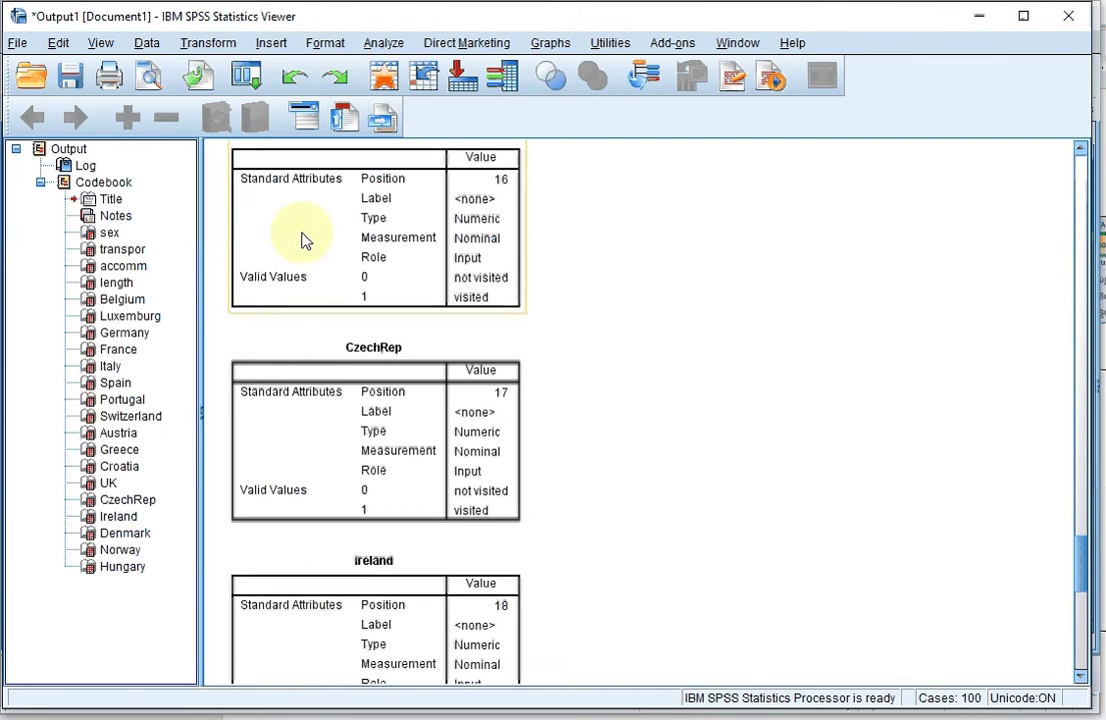
pyautogui.click(304, 236)
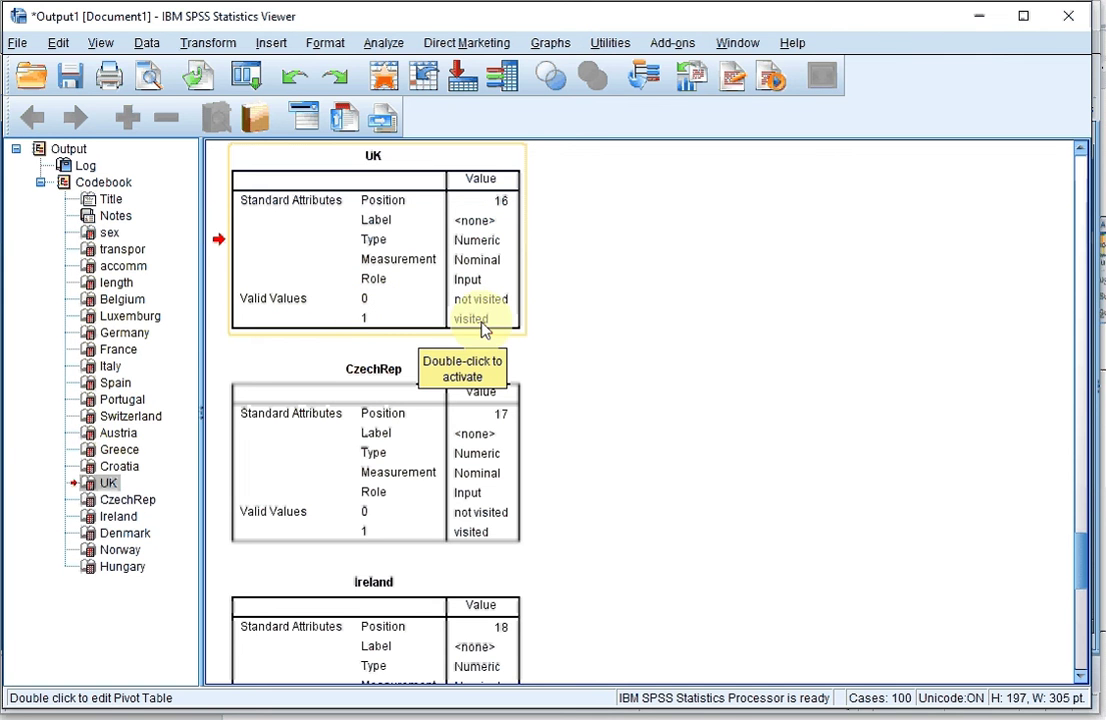
pyautogui.scroll(15, 562, 370)
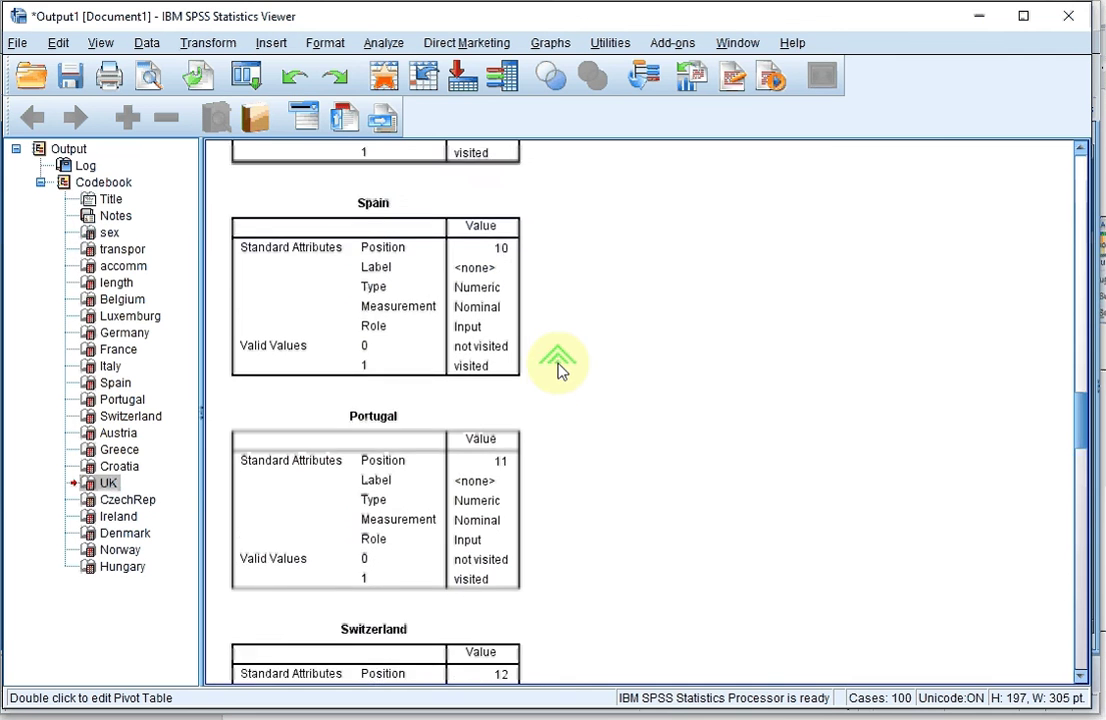
pyautogui.scroll(10, 560, 370)
pyautogui.scroll(-20, 562, 370)
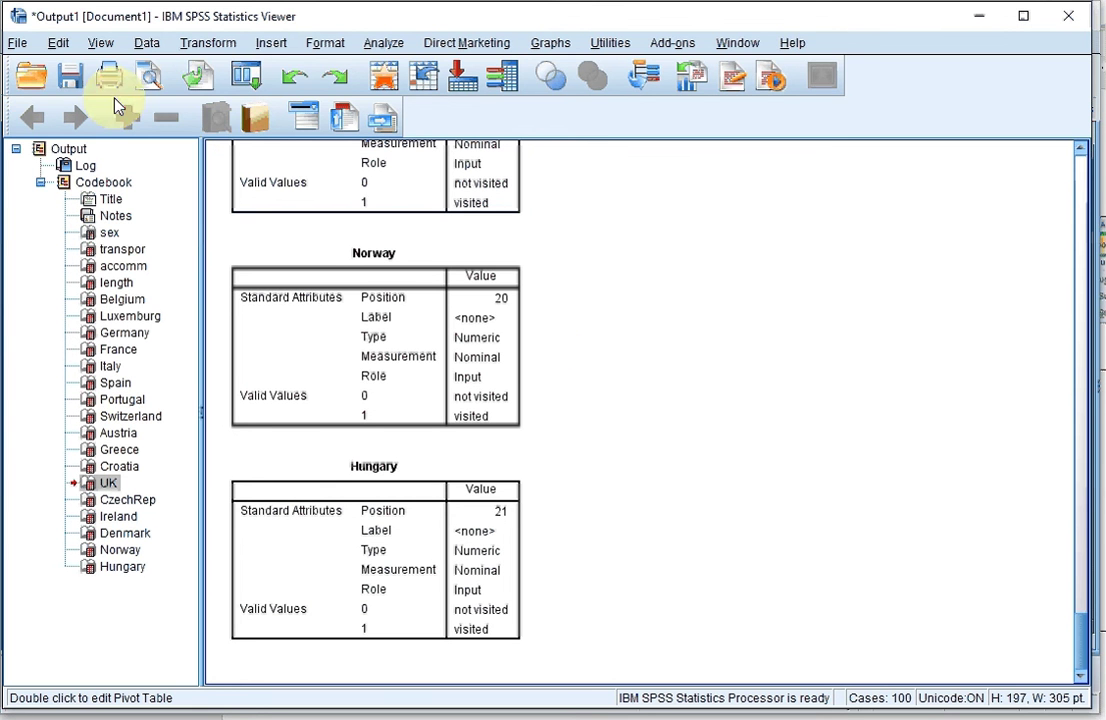
# - Display the working file's data file information in the Viewer
pyautogui.click(18, 45)
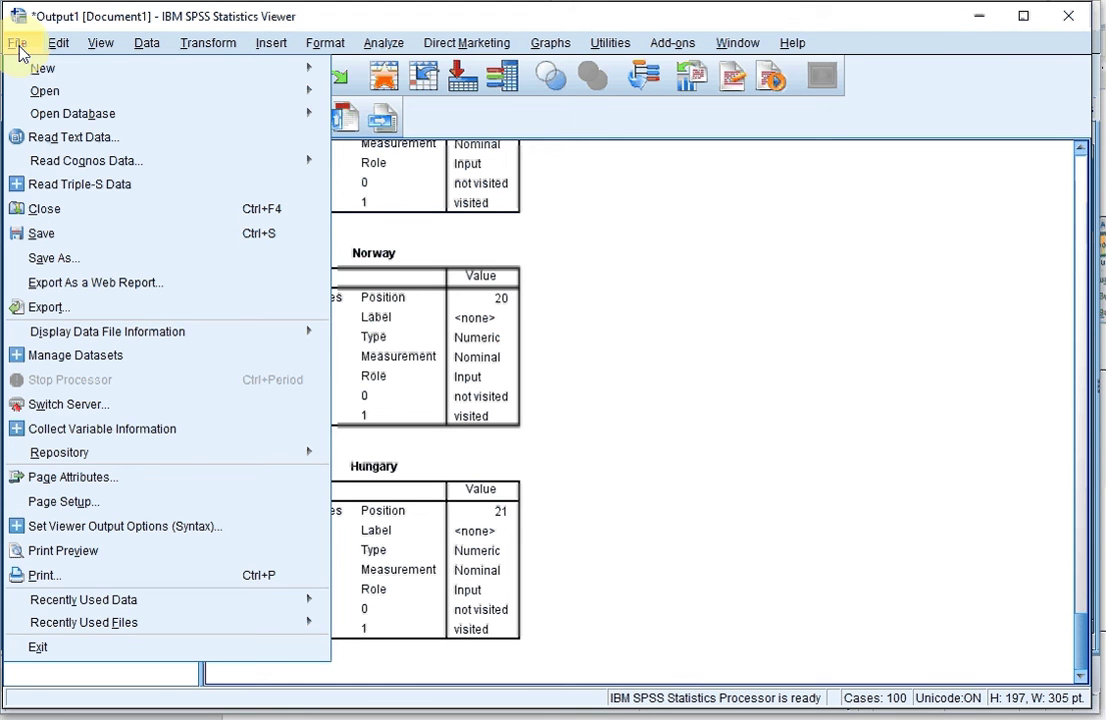
pyautogui.moveTo(150, 335)
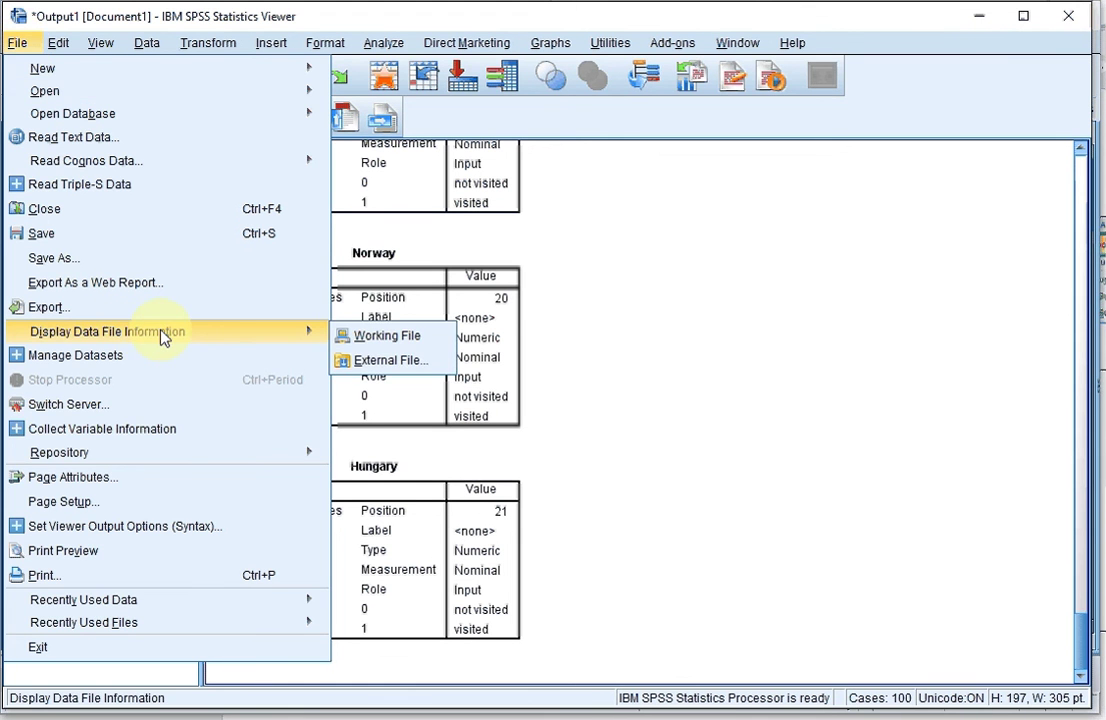
pyautogui.click(413, 341)
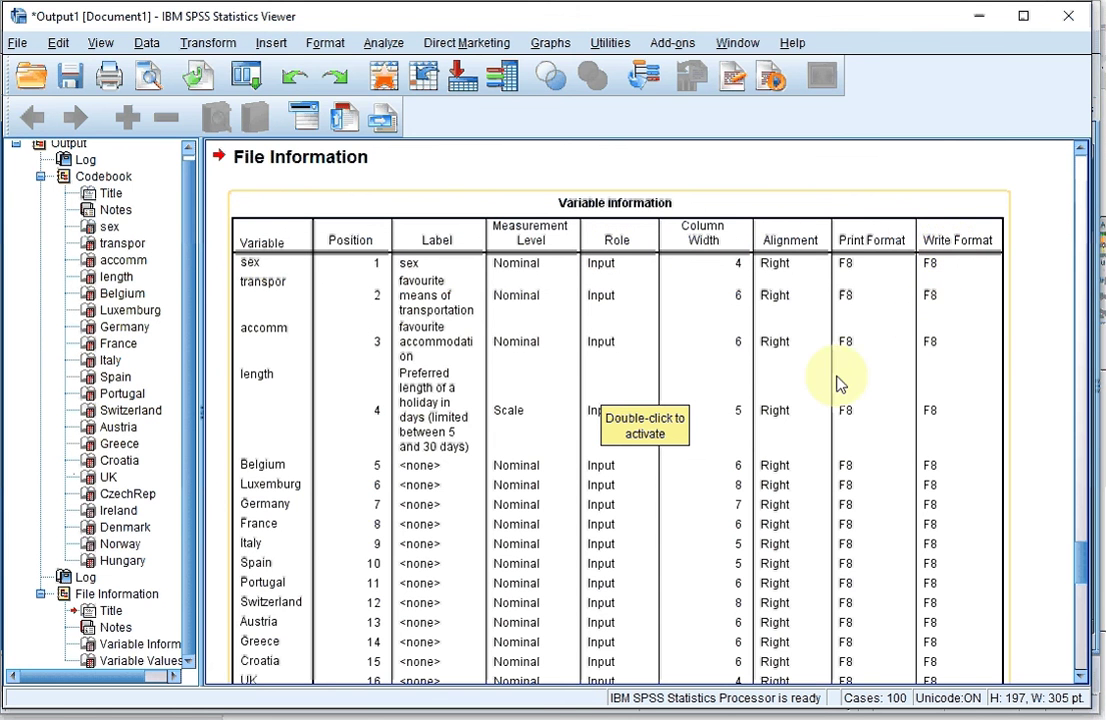
pyautogui.scroll(-10, 838, 383)
pyautogui.scroll(-3, 838, 383)
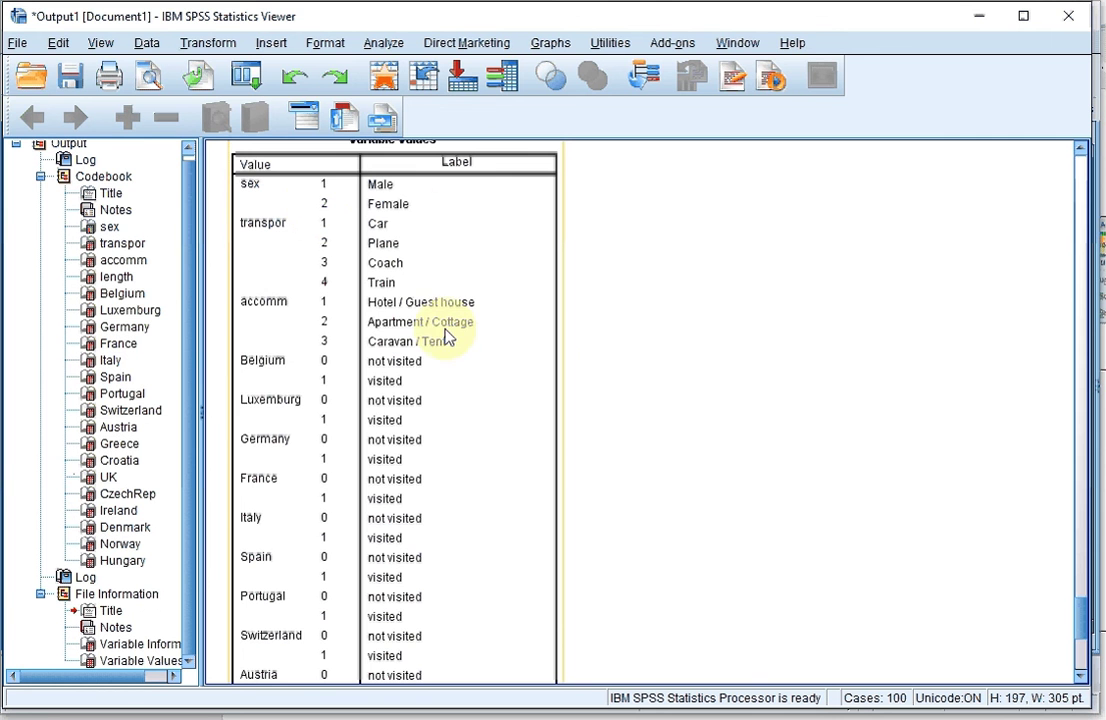
pyautogui.scroll(10, 449, 343)
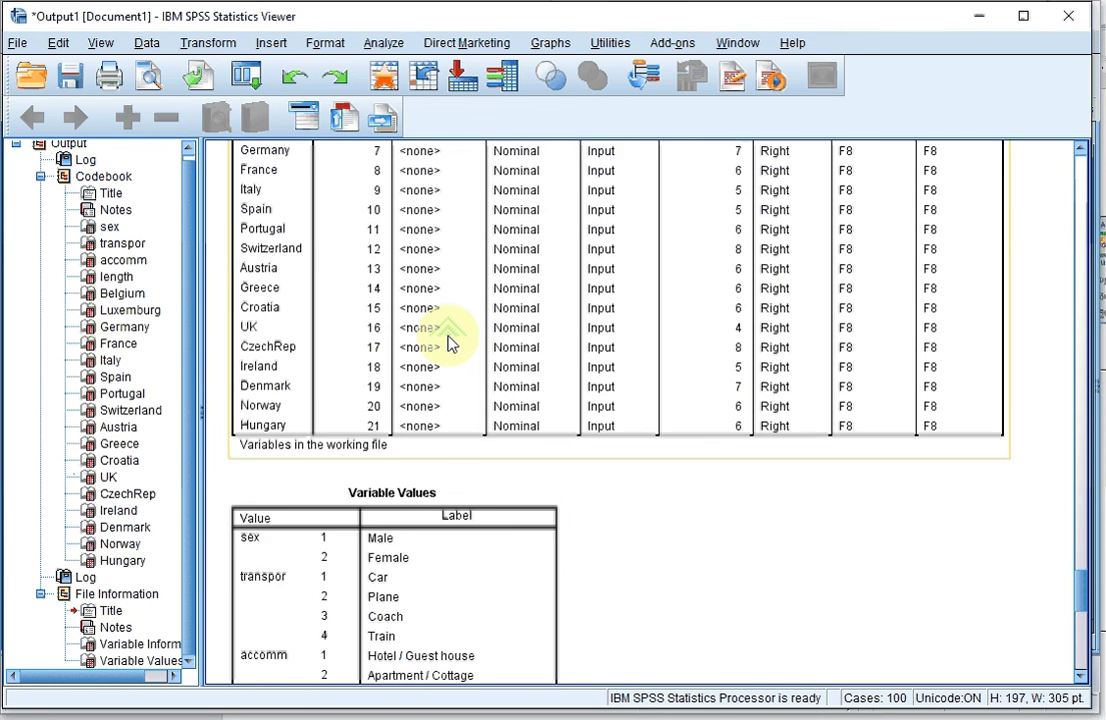
pyautogui.scroll(2, 449, 343)
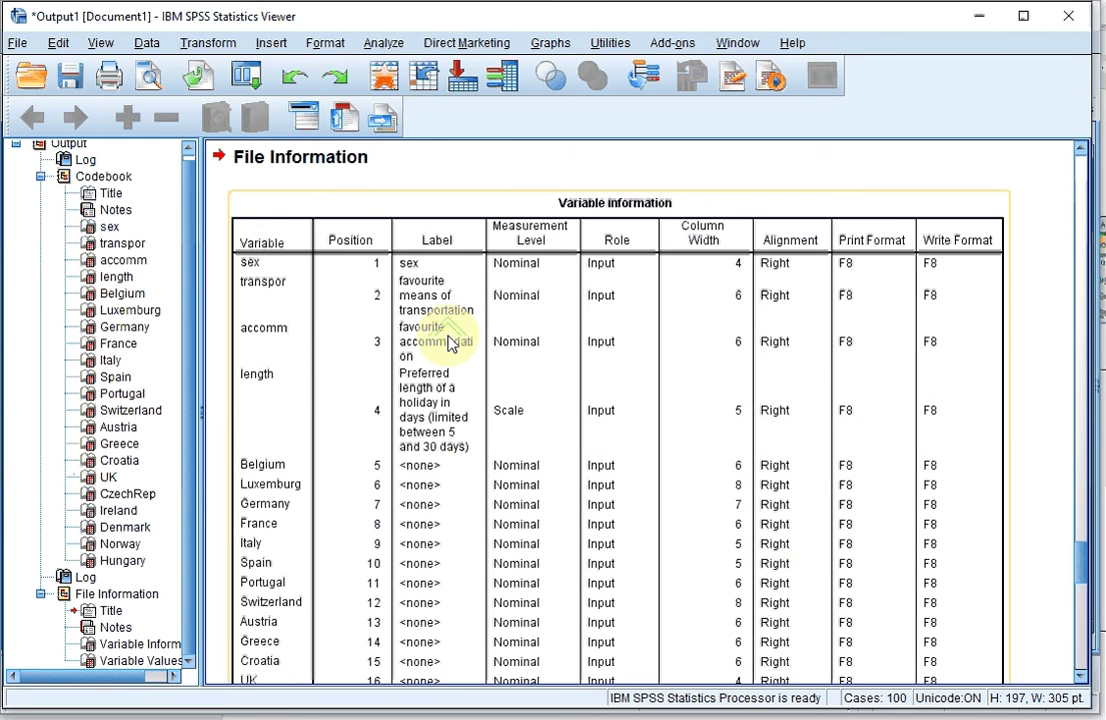
pyautogui.scroll(-12, 449, 343)
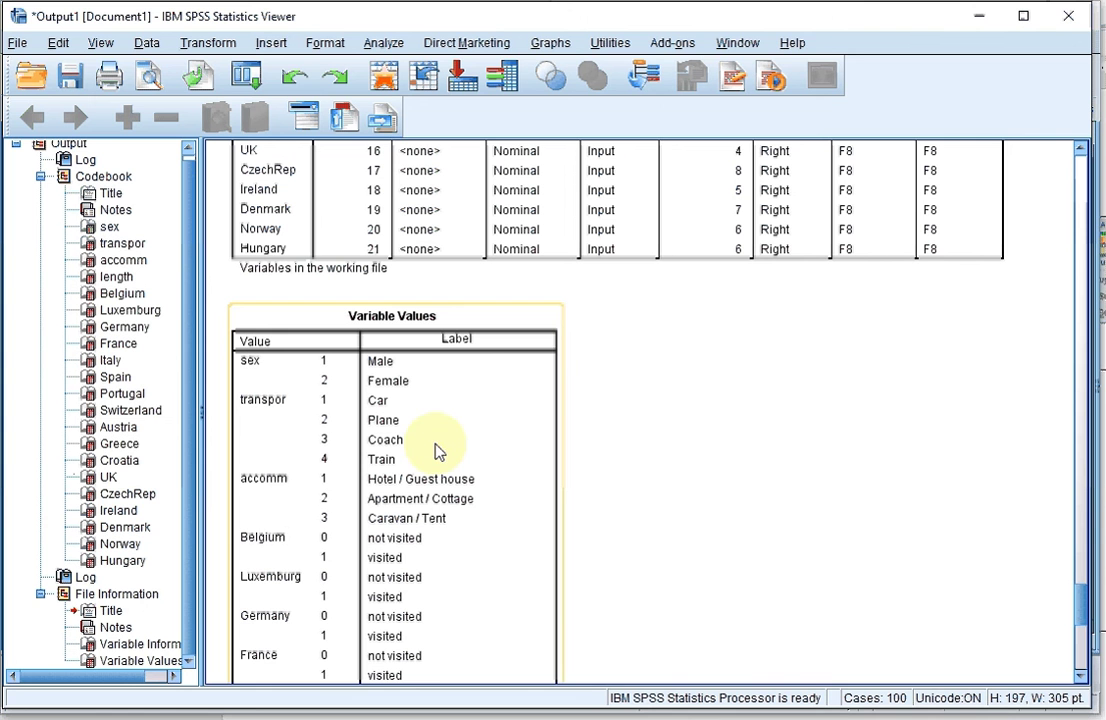
# - Select the Variable Information table, then reopen the Display Data File Information submenu
pyautogui.click(578, 360)
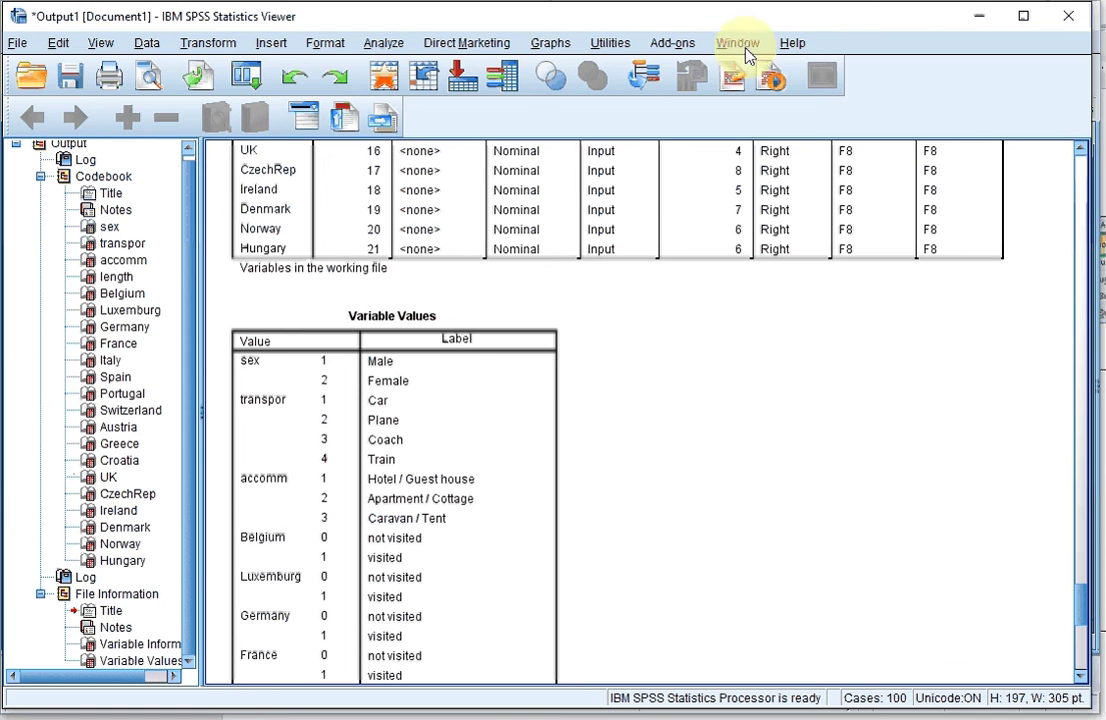
pyautogui.click(738, 213)
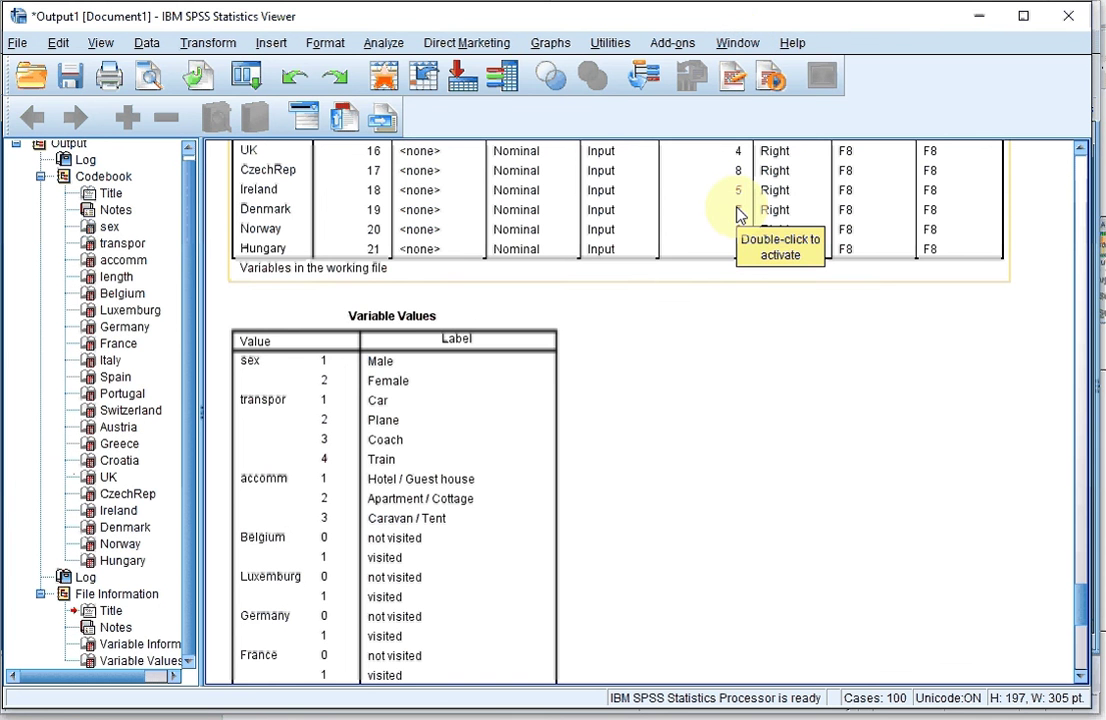
pyautogui.click(383, 43)
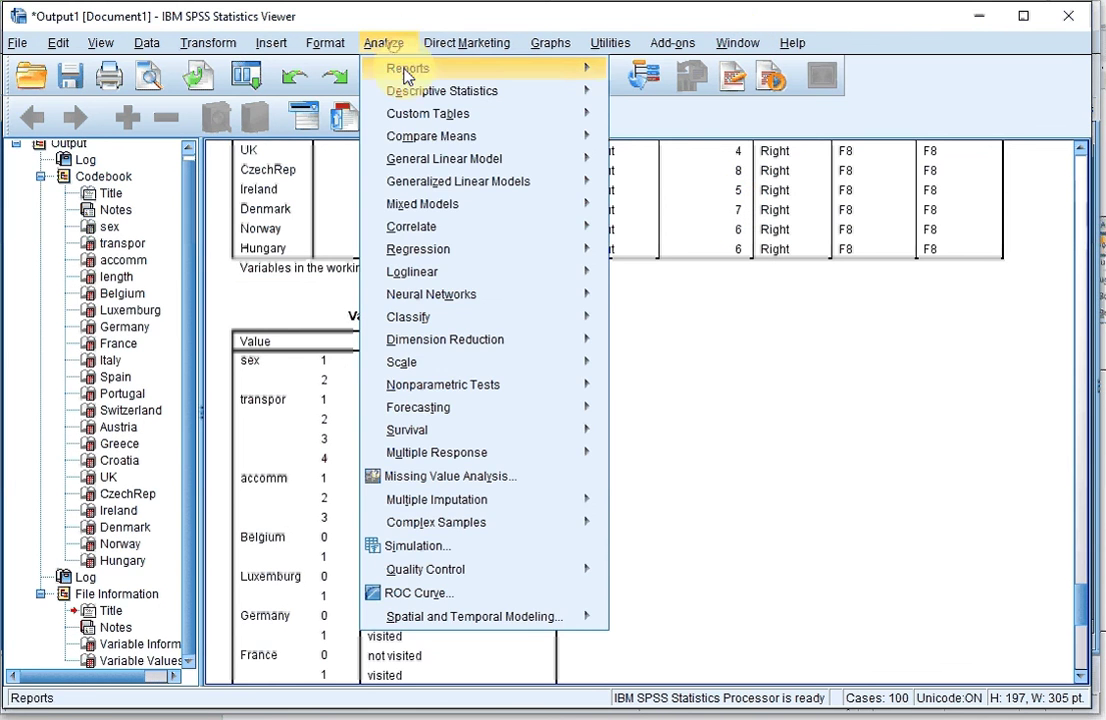
pyautogui.moveTo(400, 68)
pyautogui.click(17, 43)
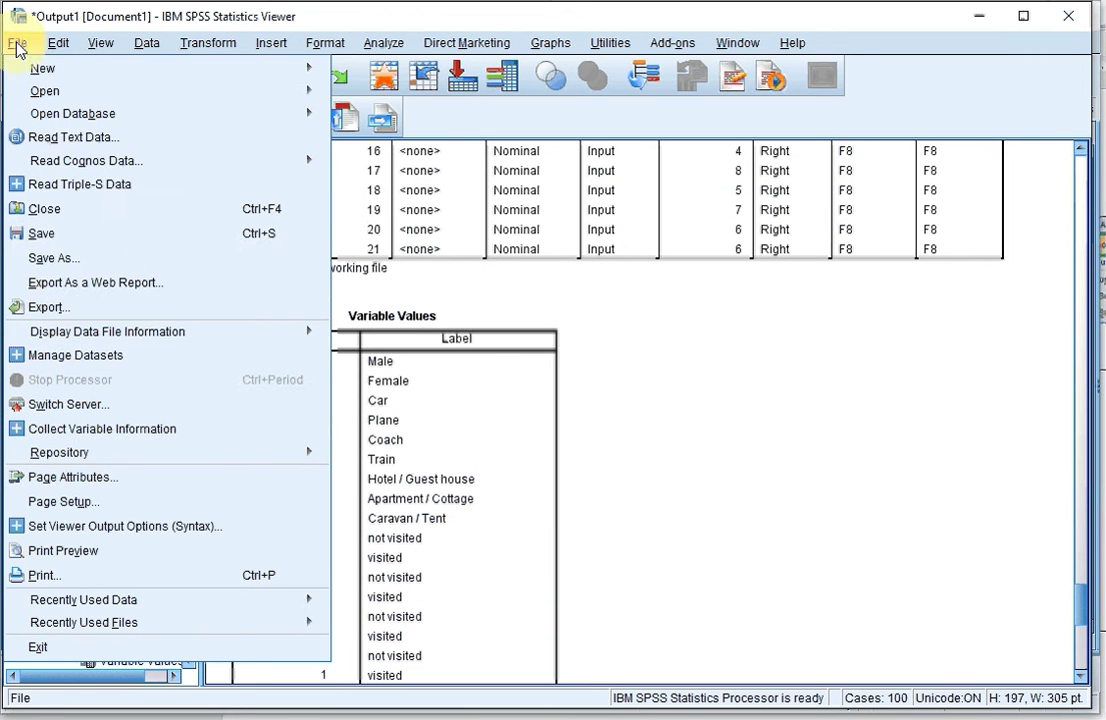
pyautogui.moveTo(84, 333)
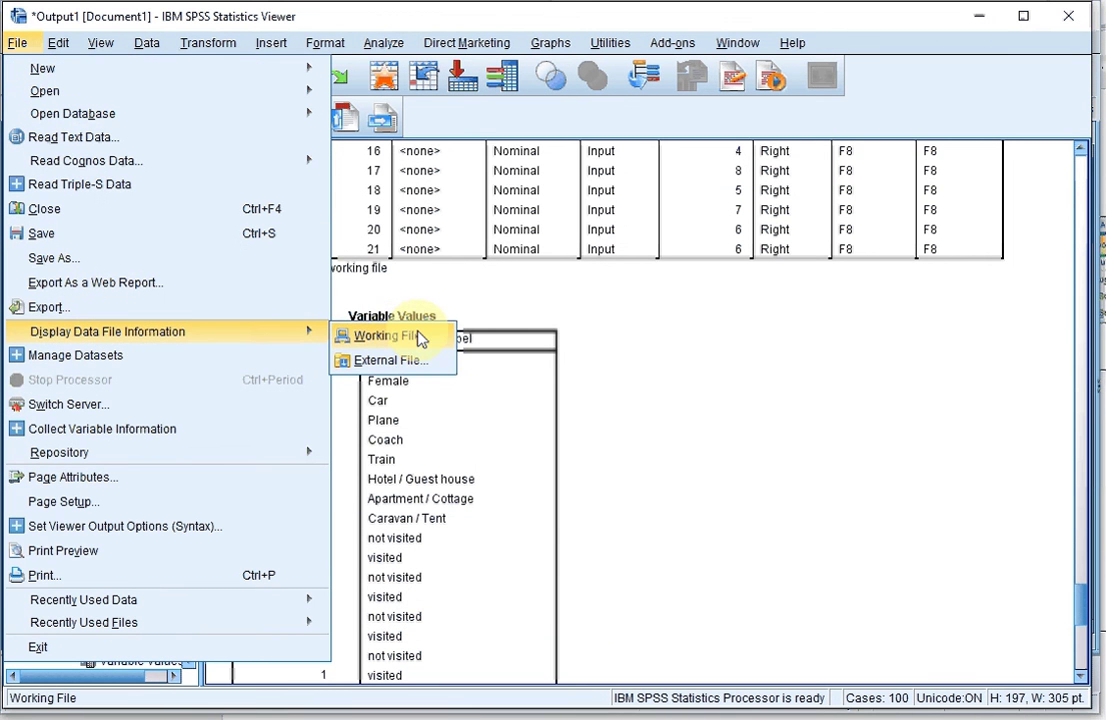